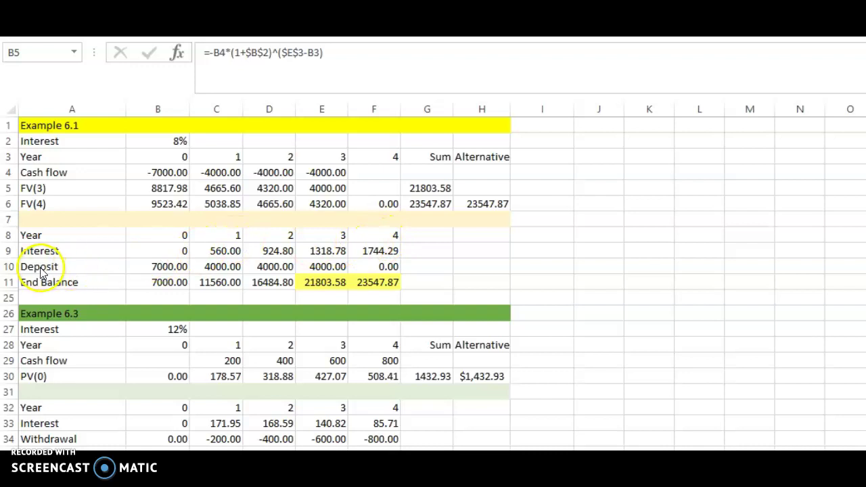
# Examine the deposit formulas for years 0 to 3 in B10:E10 of the Example 6.1 balance schedule.
pyautogui.click(143, 268)
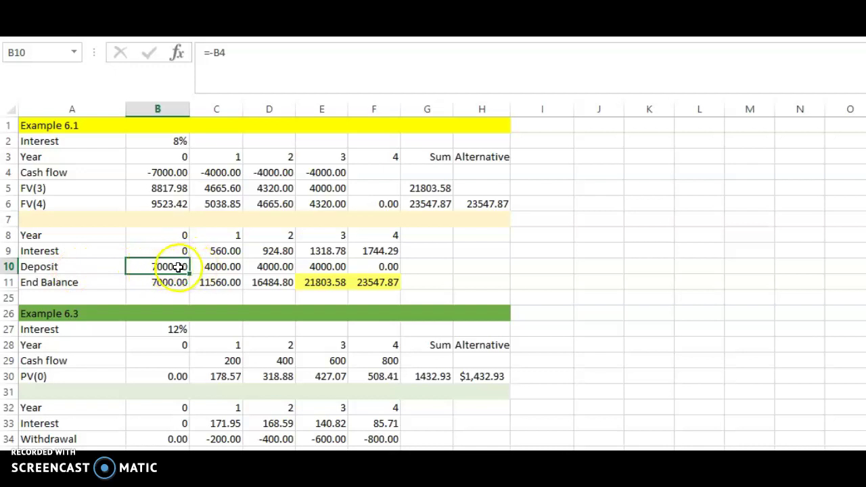
pyautogui.click(223, 267)
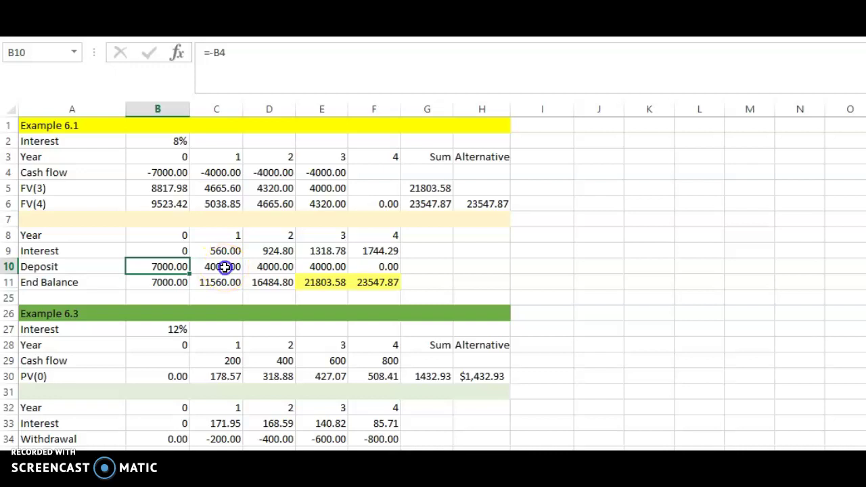
pyautogui.click(264, 267)
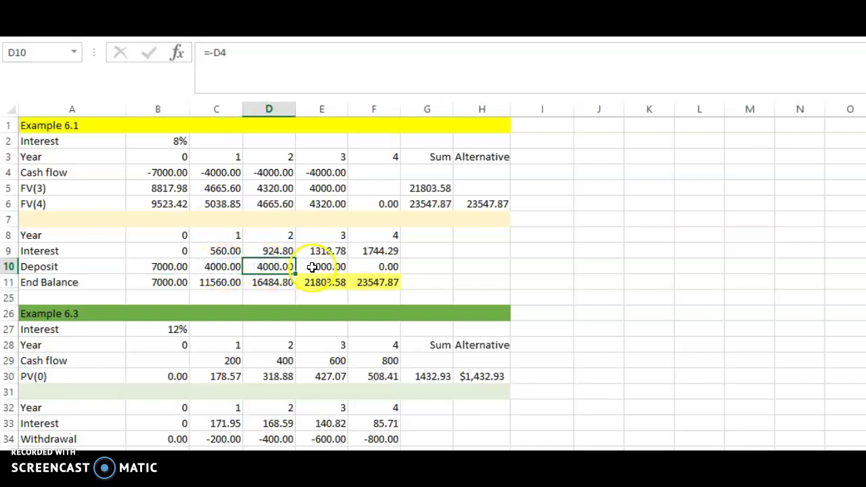
pyautogui.click(313, 267)
pyautogui.click(218, 267)
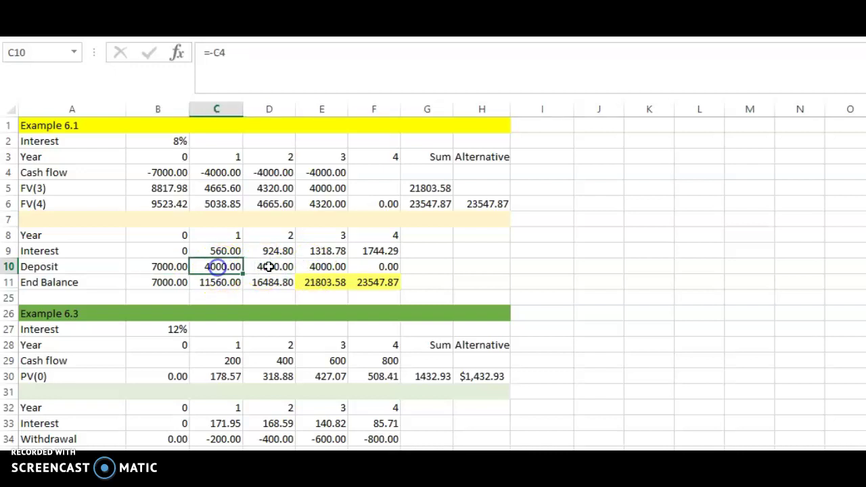
pyautogui.click(283, 266)
pyautogui.click(326, 267)
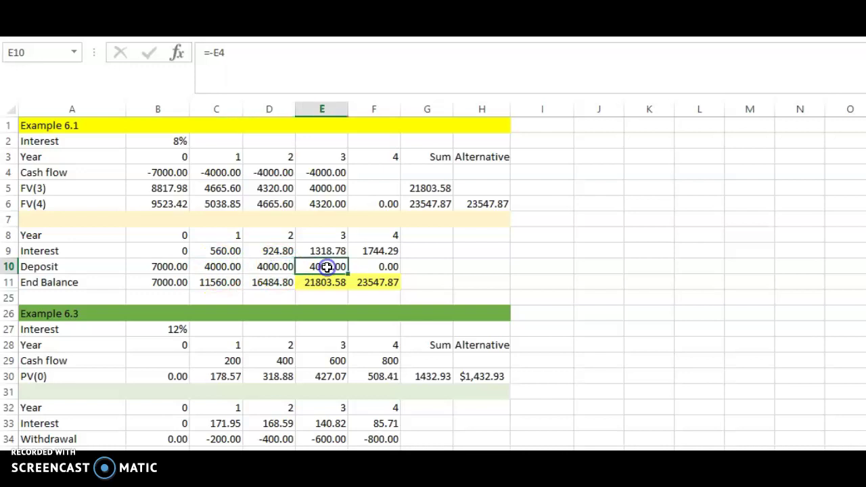
pyautogui.moveTo(164, 266); pyautogui.dragTo(304, 267)
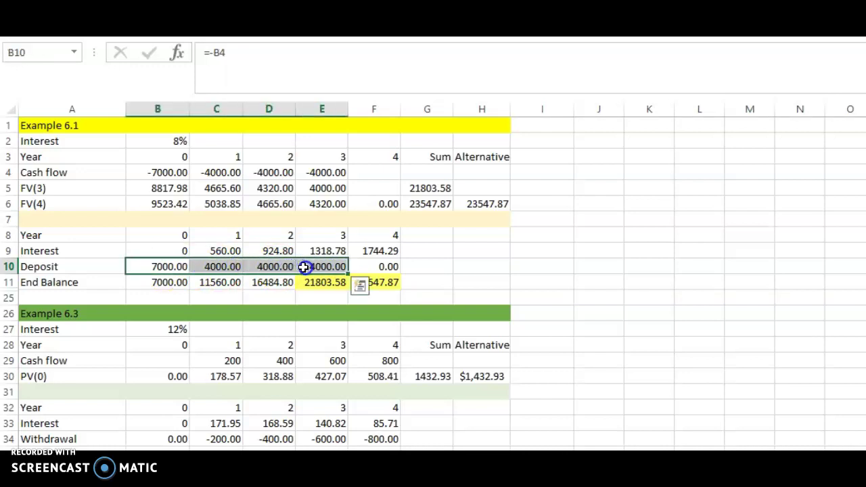
pyautogui.click(172, 267)
pyautogui.click(209, 268)
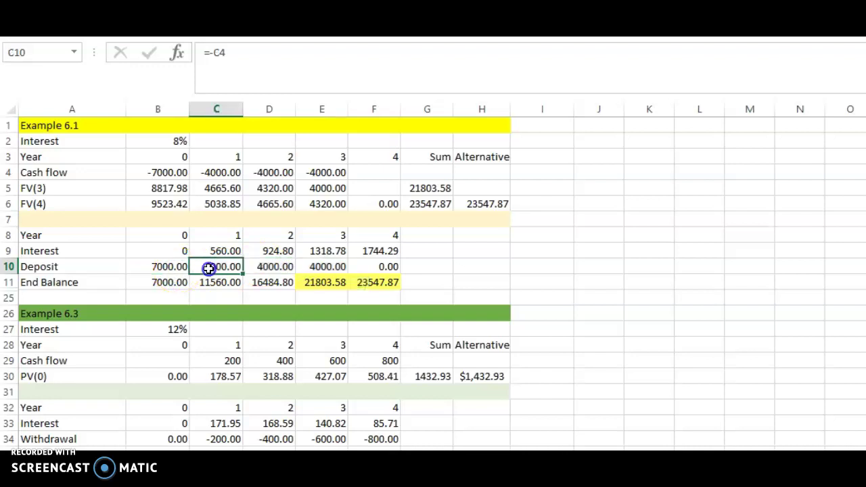
pyautogui.click(274, 267)
pyautogui.click(318, 267)
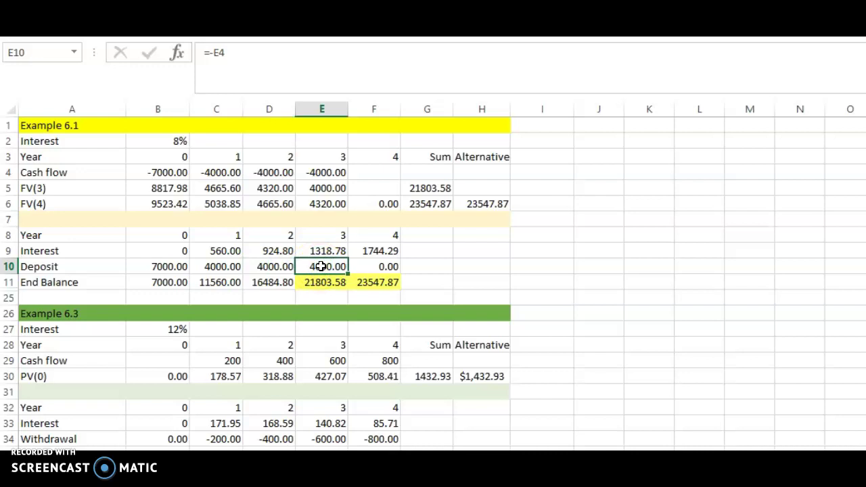
# Examine how the year 0 deposit in B10 feeds the end balance in B11 and the year 1 interest in C9.
pyautogui.click(213, 251)
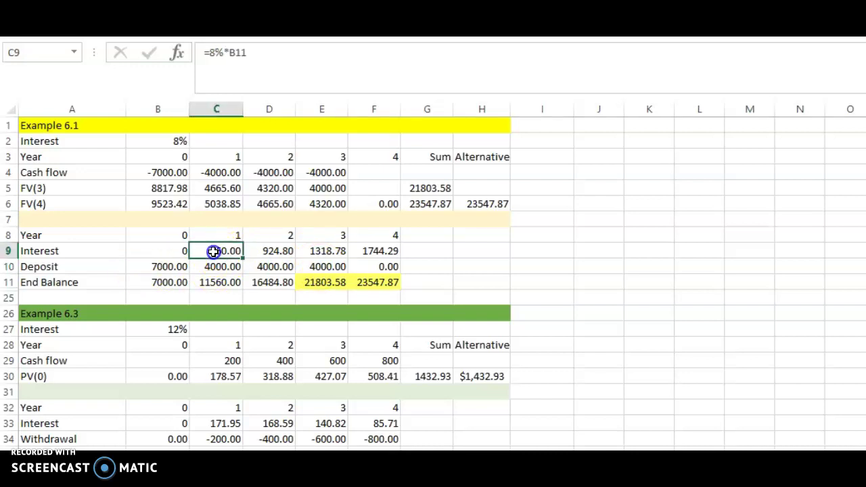
pyautogui.click(163, 268)
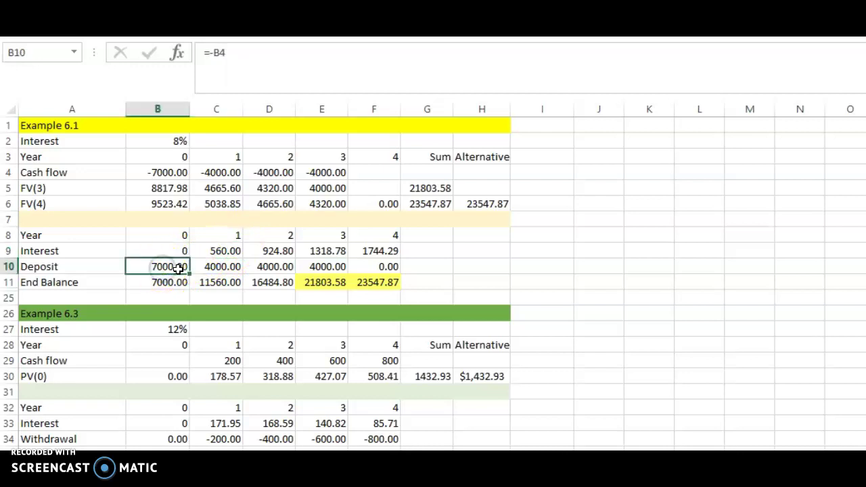
pyautogui.click(174, 282)
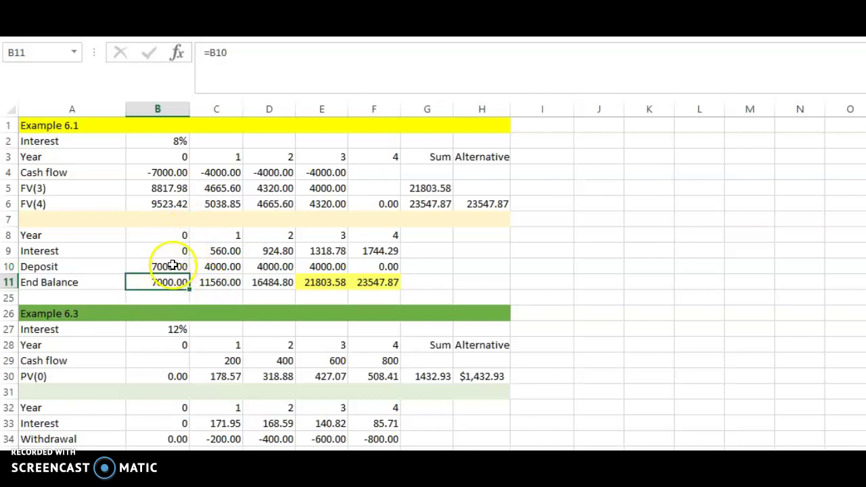
pyautogui.click(170, 267)
pyautogui.click(161, 284)
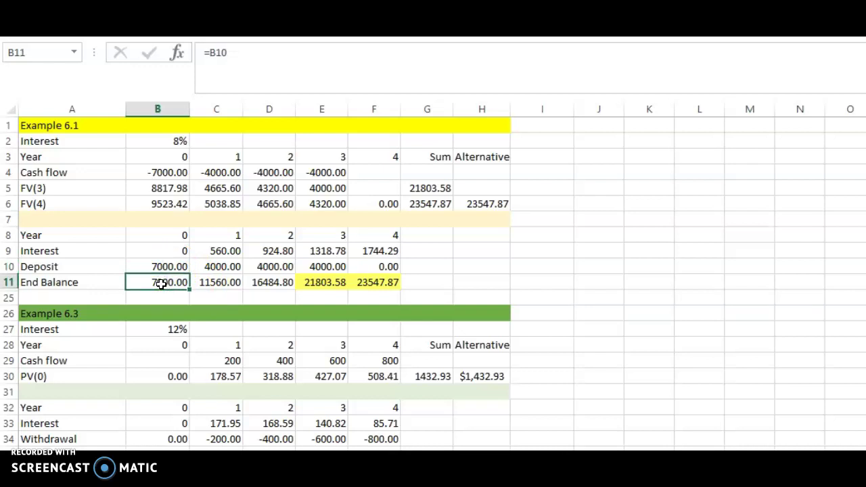
pyautogui.click(222, 253)
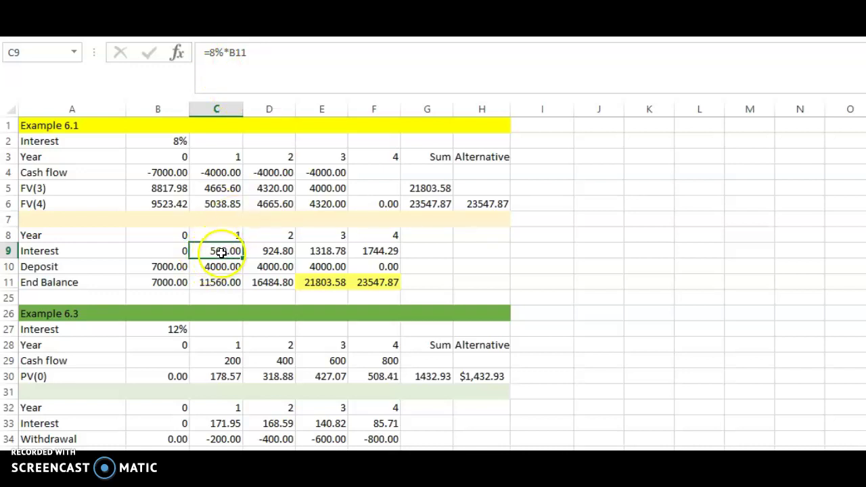
pyautogui.click(164, 280)
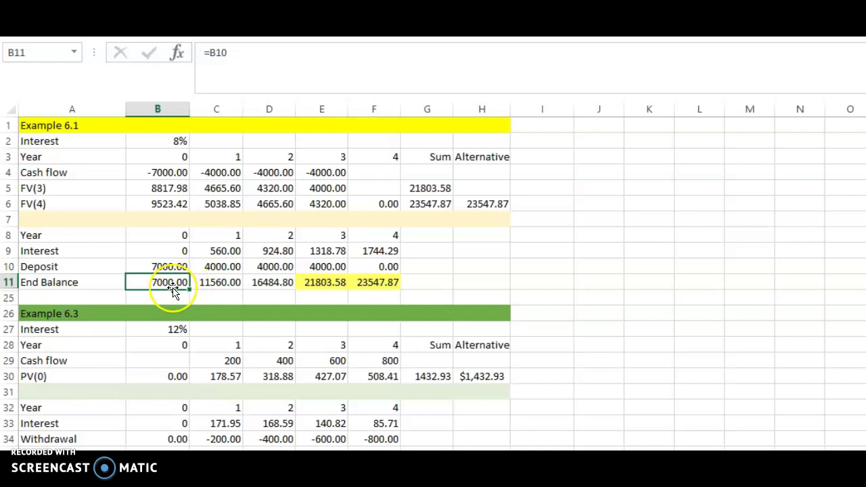
pyautogui.click(210, 252)
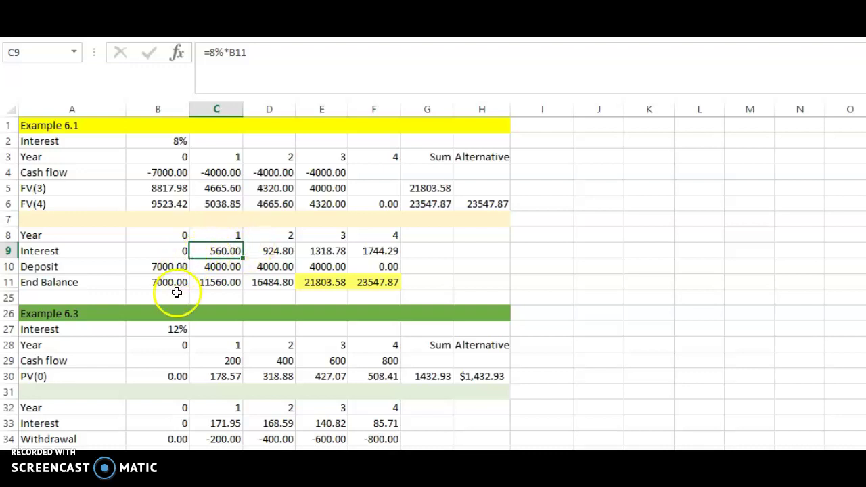
# Examine how the prior balance in B11, interest in C9 and deposit in C10 make up the year 1 end balance in C11.
pyautogui.click(211, 267)
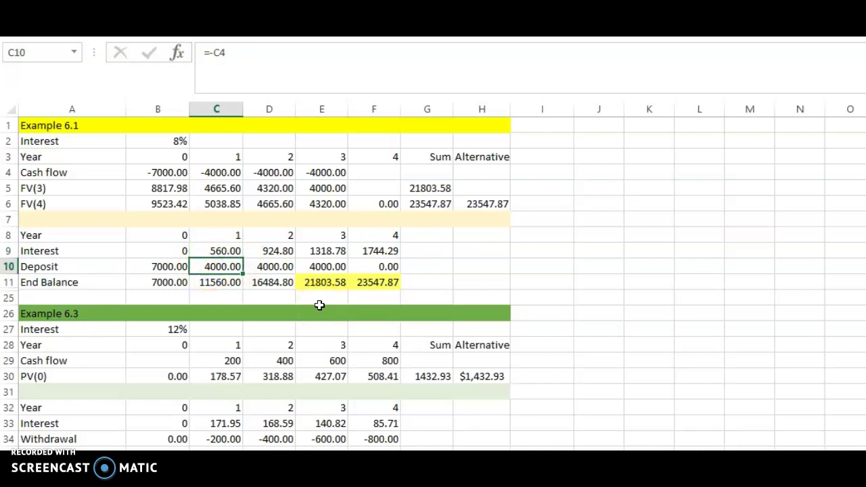
pyautogui.click(211, 249)
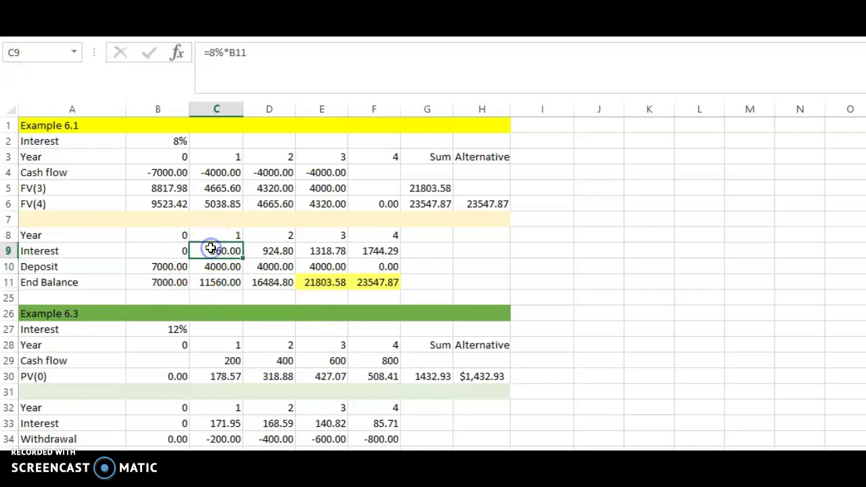
pyautogui.click(176, 281)
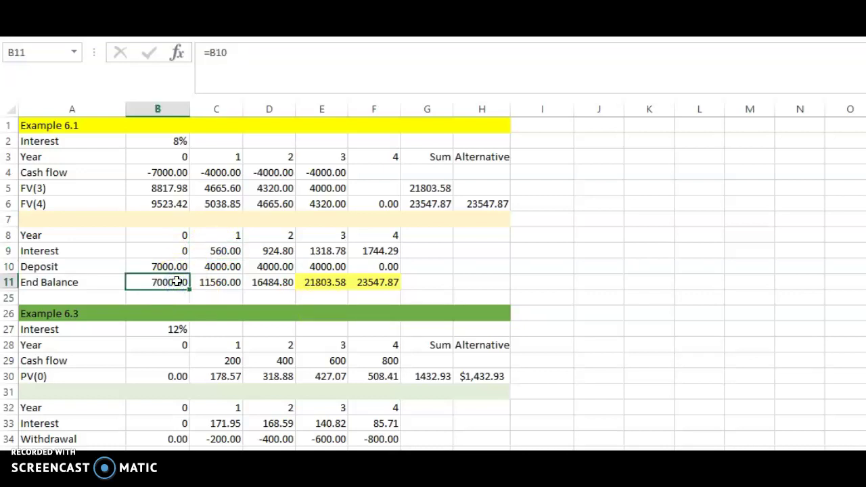
pyautogui.click(230, 250)
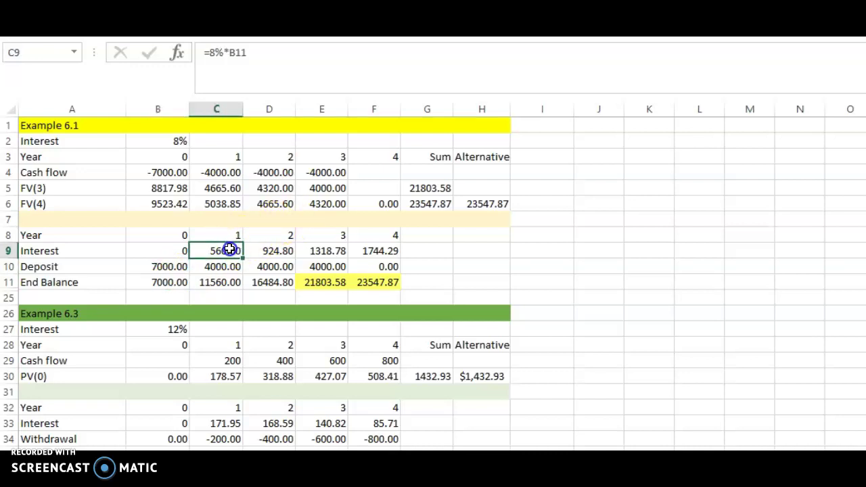
pyautogui.click(237, 266)
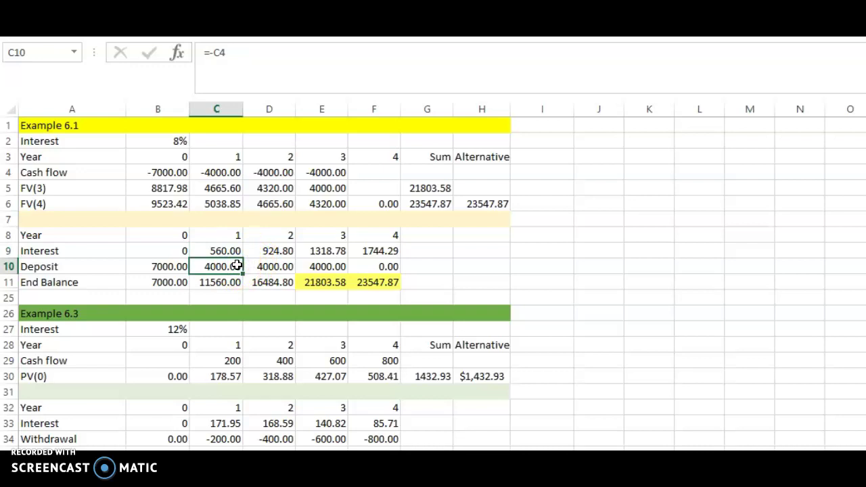
pyautogui.click(178, 282)
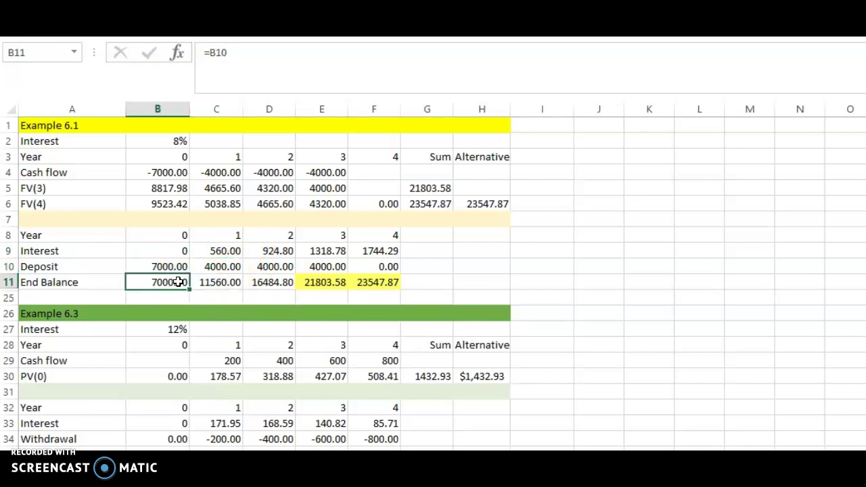
pyautogui.click(210, 251)
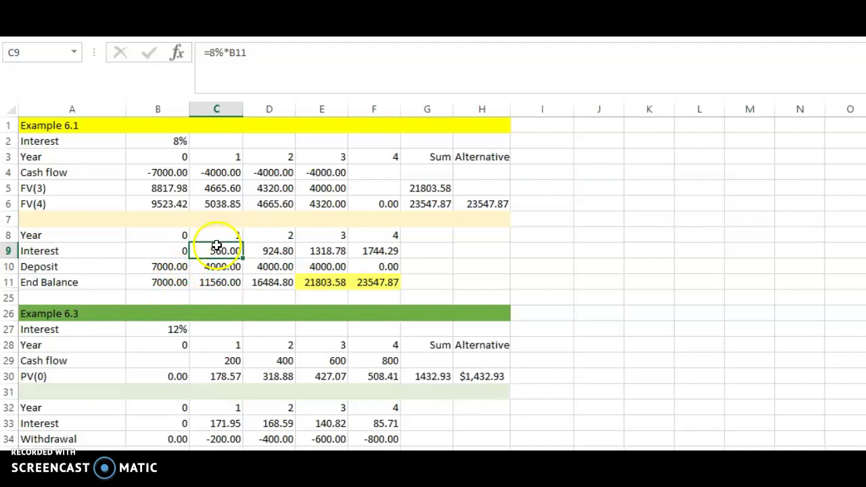
pyautogui.click(220, 264)
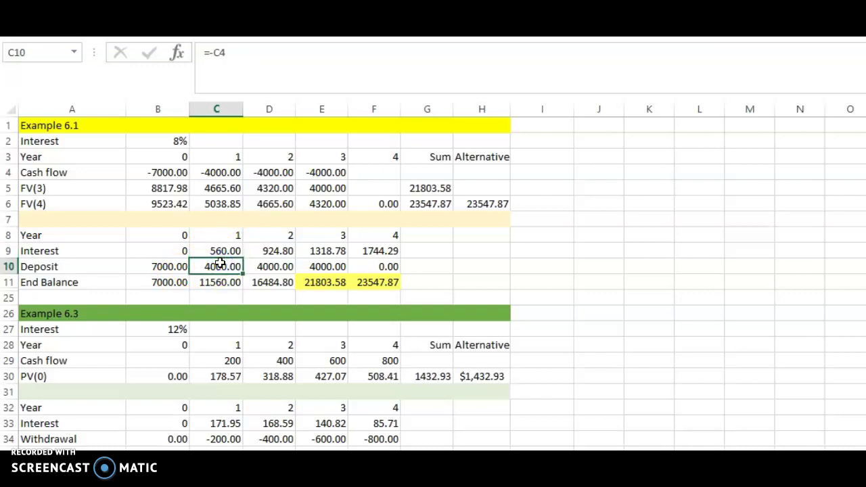
pyautogui.click(219, 282)
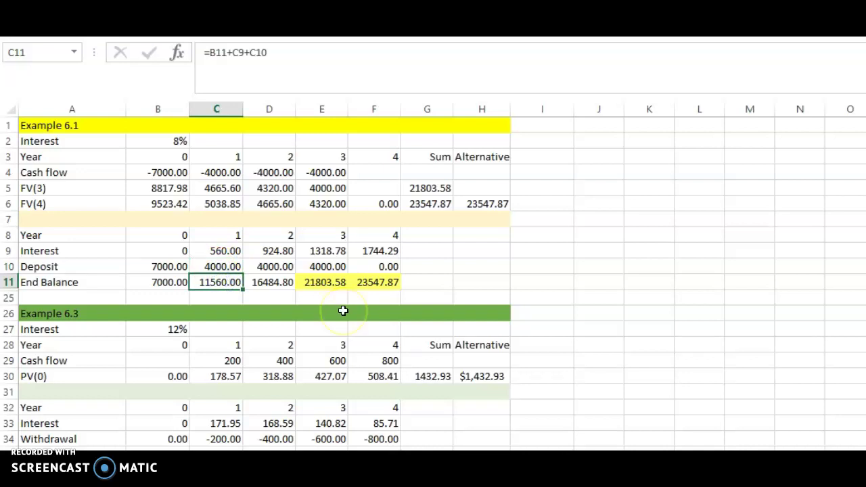
pyautogui.click(166, 283)
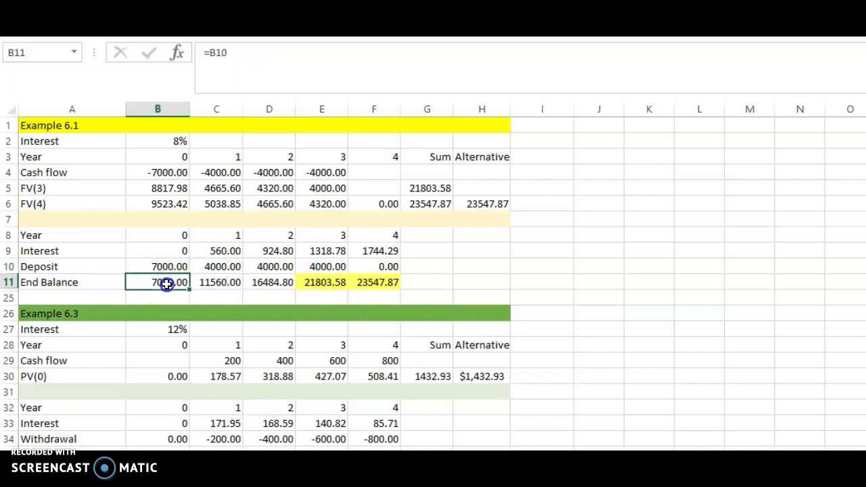
pyautogui.click(230, 252)
pyautogui.click(226, 266)
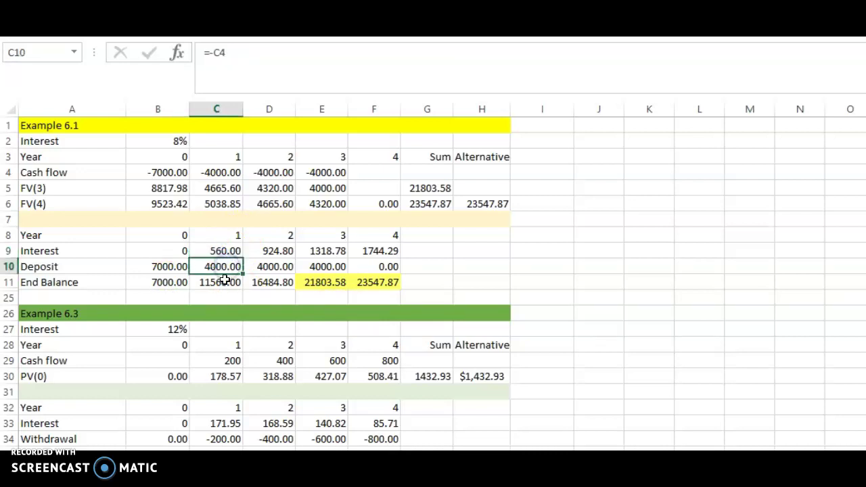
pyautogui.click(224, 282)
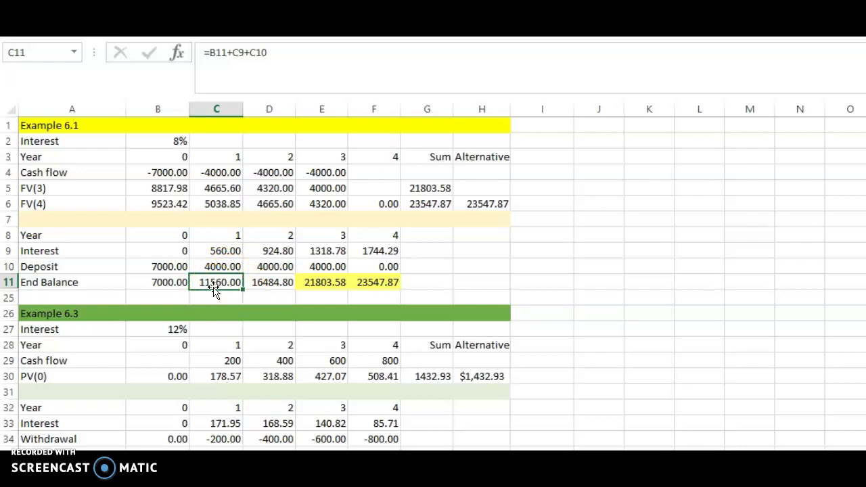
# Examine the year 2 interest, deposit and end balance formulas in D9:D11 against C11, plus the year 3 interest formula in E9.
pyautogui.click(271, 249)
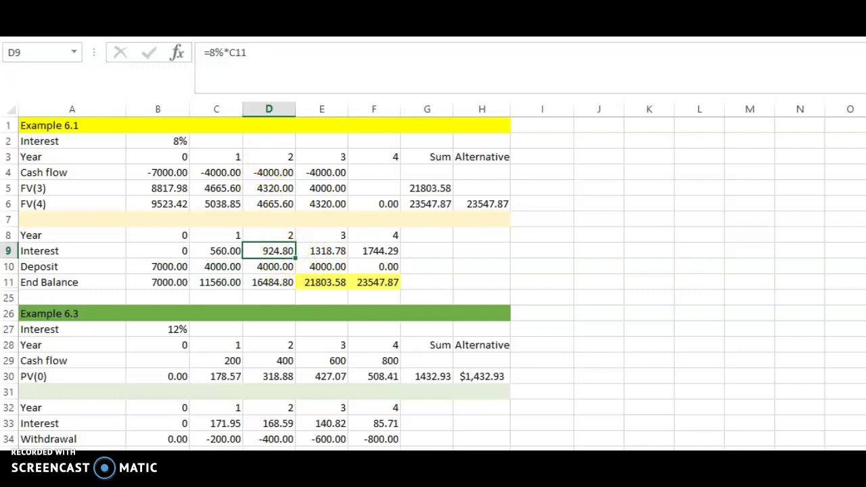
pyautogui.click(224, 281)
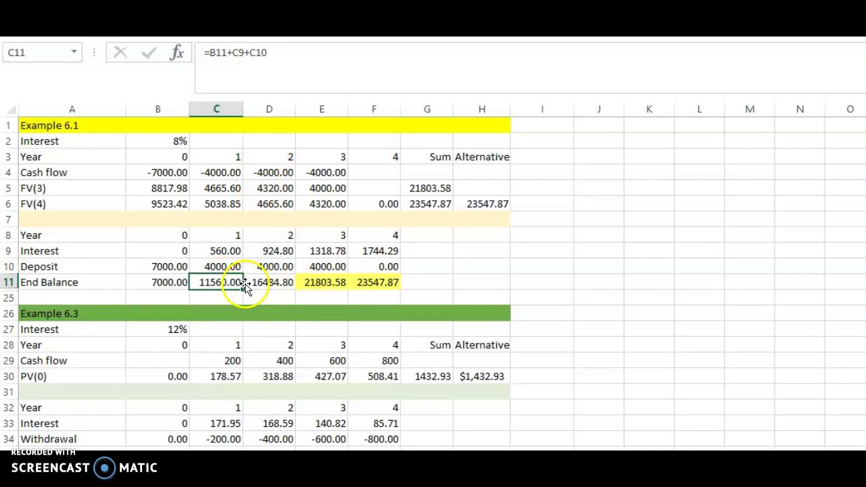
pyautogui.click(277, 253)
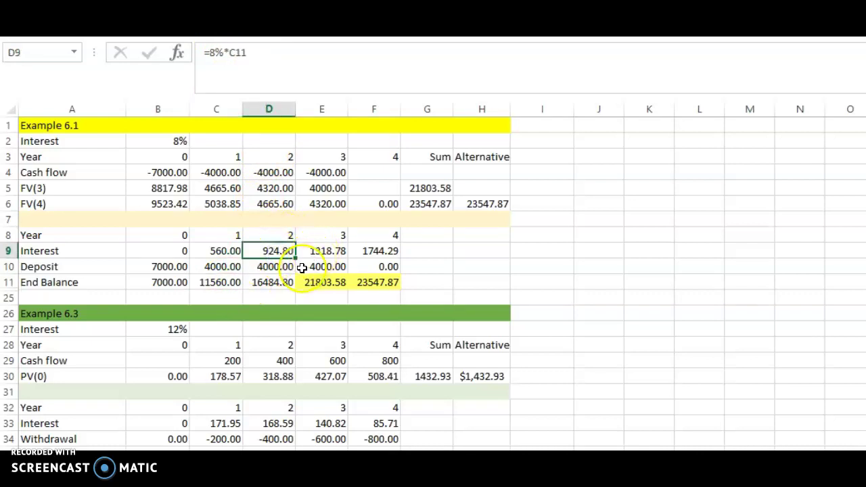
pyautogui.click(281, 267)
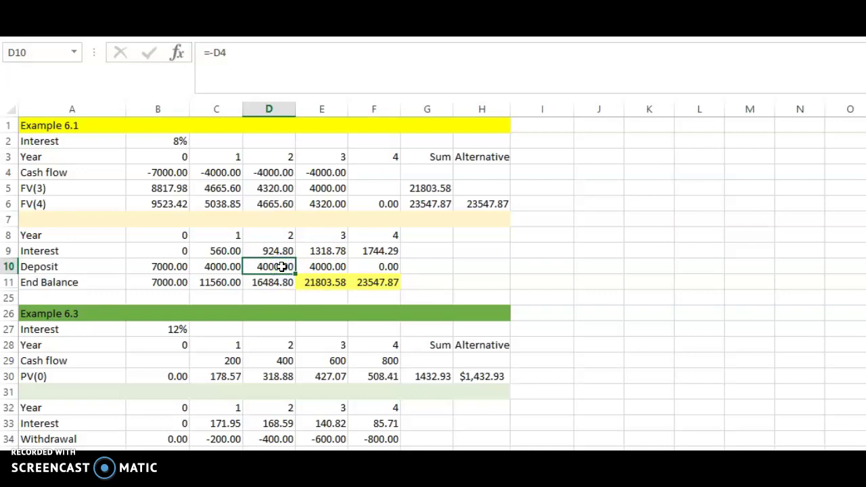
pyautogui.click(277, 283)
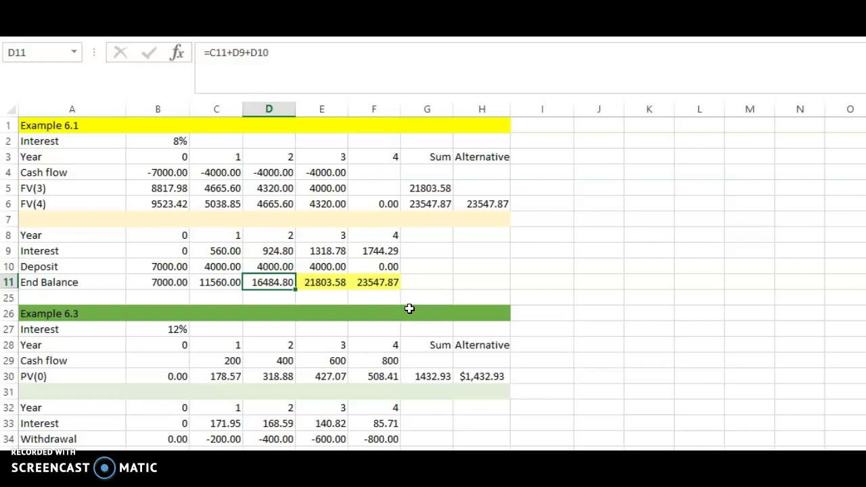
pyautogui.click(221, 281)
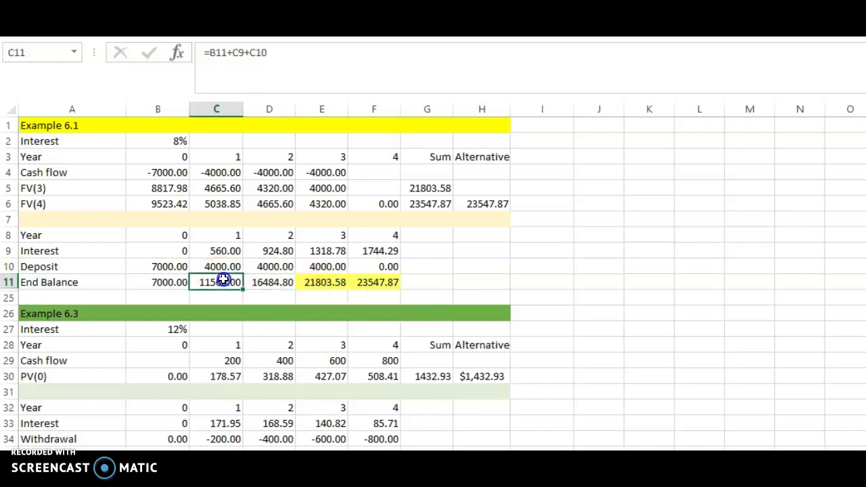
pyautogui.click(274, 249)
pyautogui.click(272, 265)
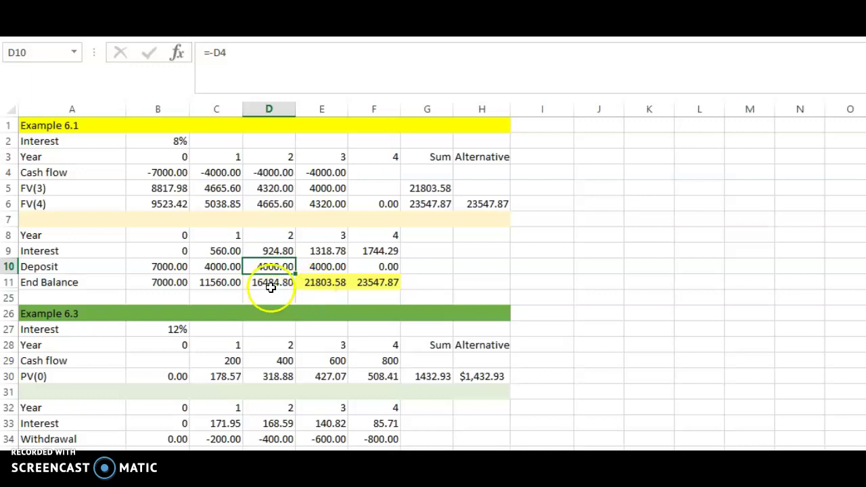
pyautogui.click(319, 249)
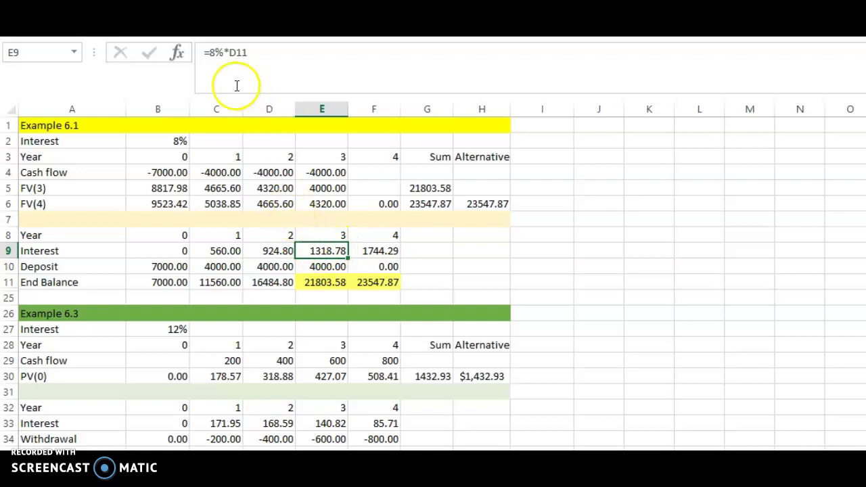
# Compare the year 2 end balance in D11 with the year 3 interest formula in E9 that draws on it.
pyautogui.click(265, 284)
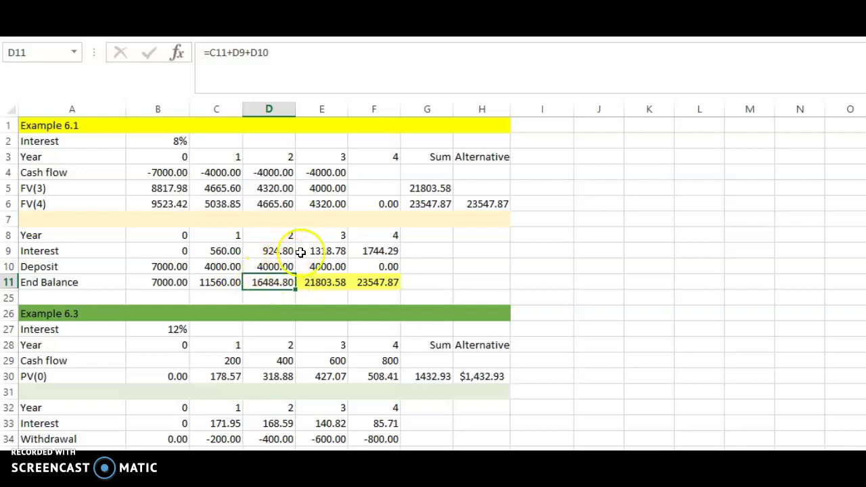
pyautogui.click(327, 251)
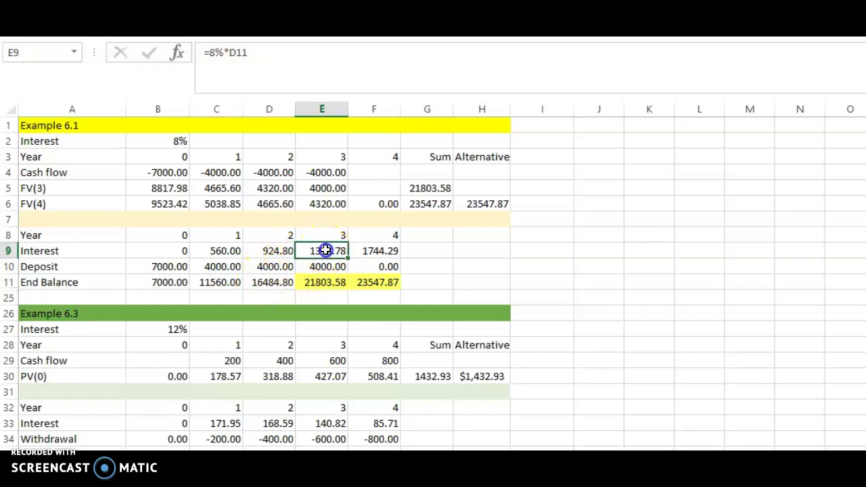
pyautogui.click(273, 283)
pyautogui.click(319, 250)
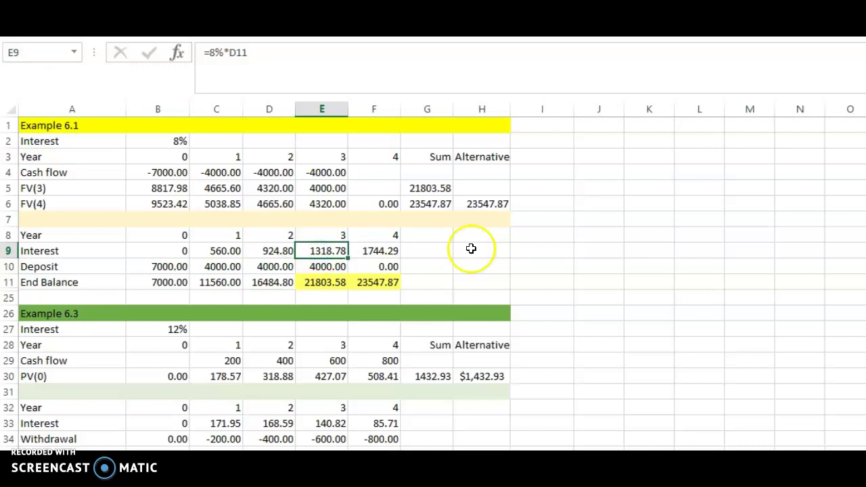
# Examine how the prior balance in D11, interest in E9 and deposit in E10 make up the year 3 end balance in E11.
pyautogui.click(332, 267)
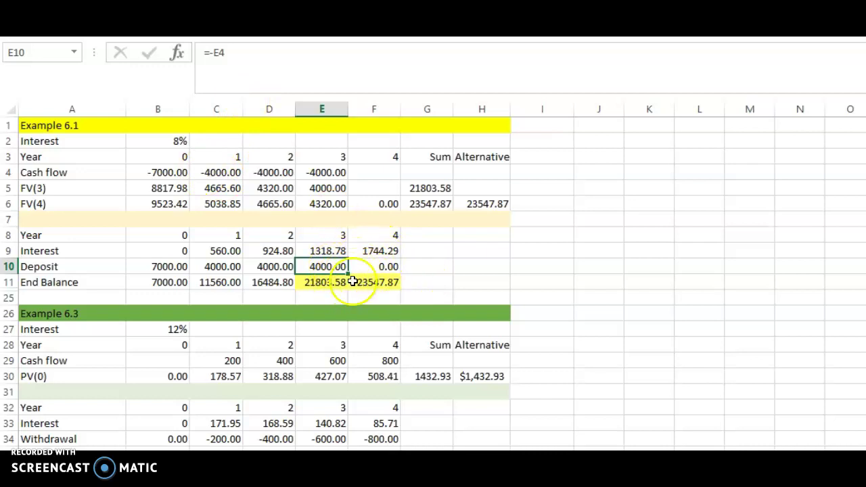
pyautogui.click(327, 283)
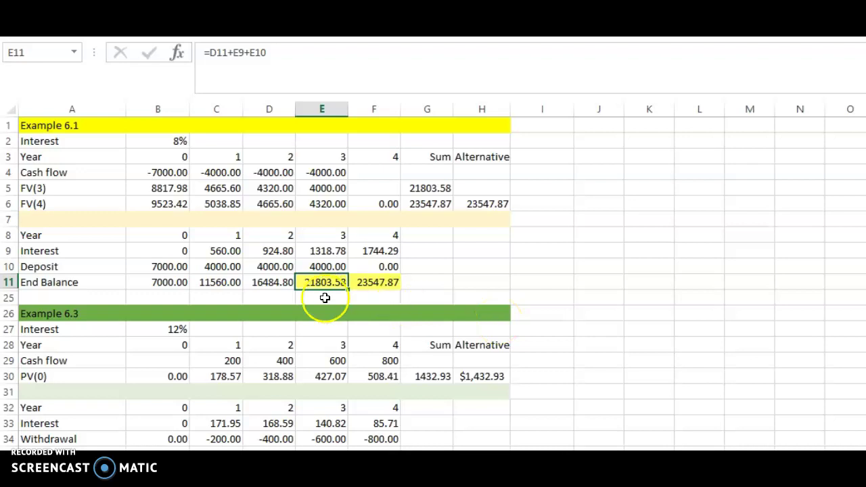
pyautogui.click(281, 281)
pyautogui.click(327, 251)
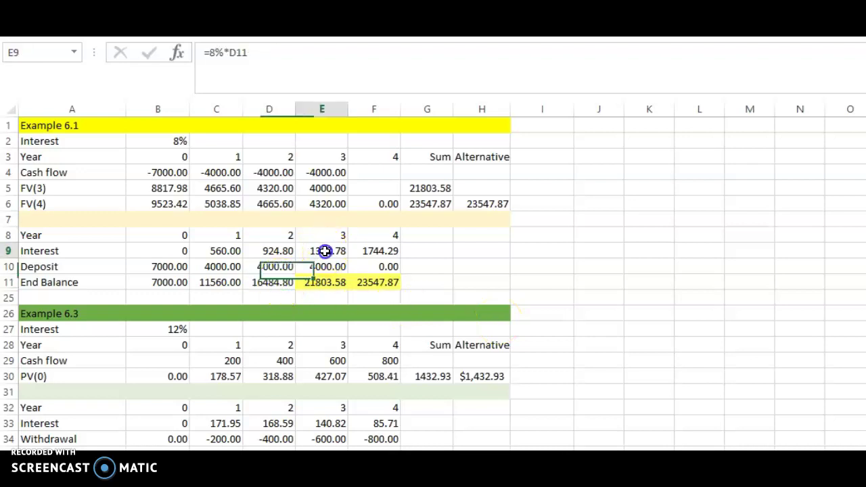
pyautogui.click(323, 267)
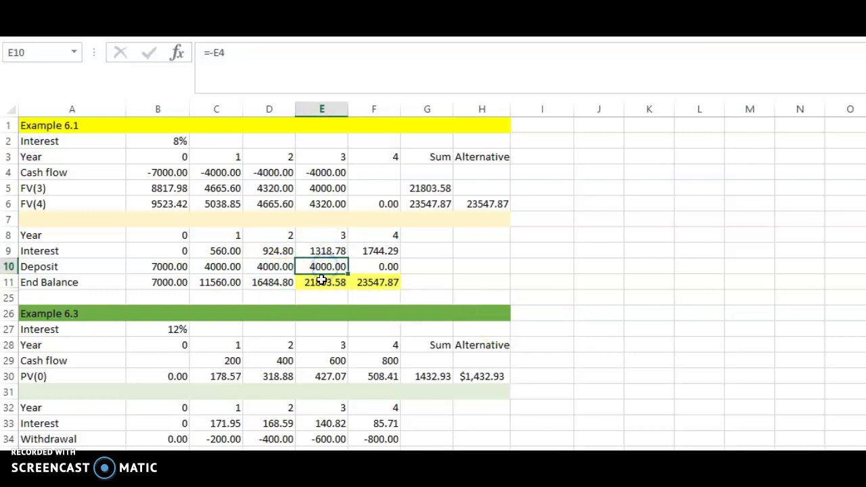
pyautogui.click(322, 281)
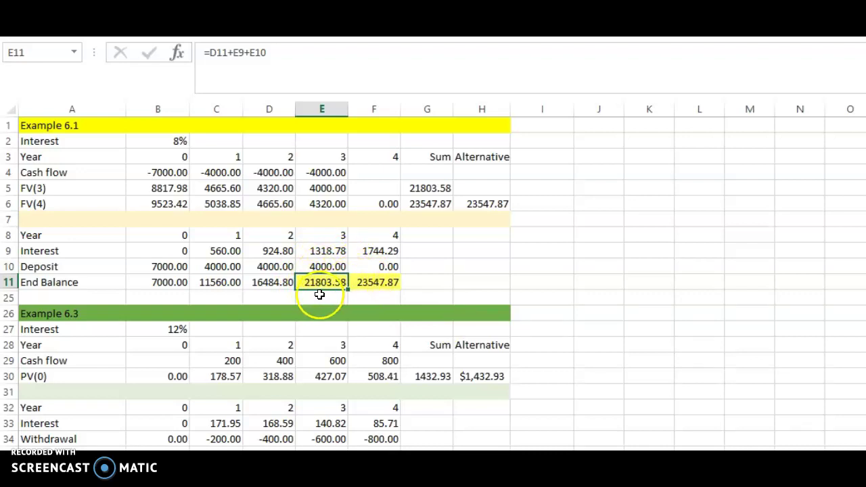
# Compare the deposits for years 0 to 3 in B10:E10 with the year 3 end balance in E11.
pyautogui.click(166, 268)
pyautogui.moveTo(165, 268); pyautogui.dragTo(317, 267)
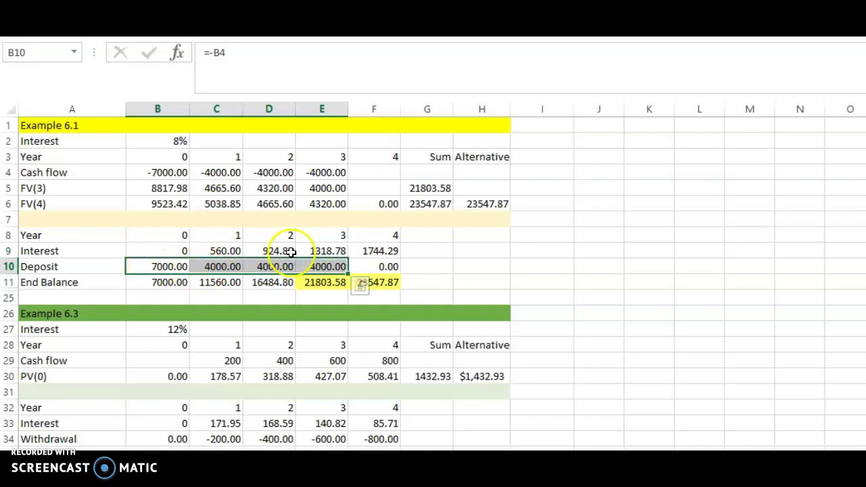
pyautogui.click(328, 283)
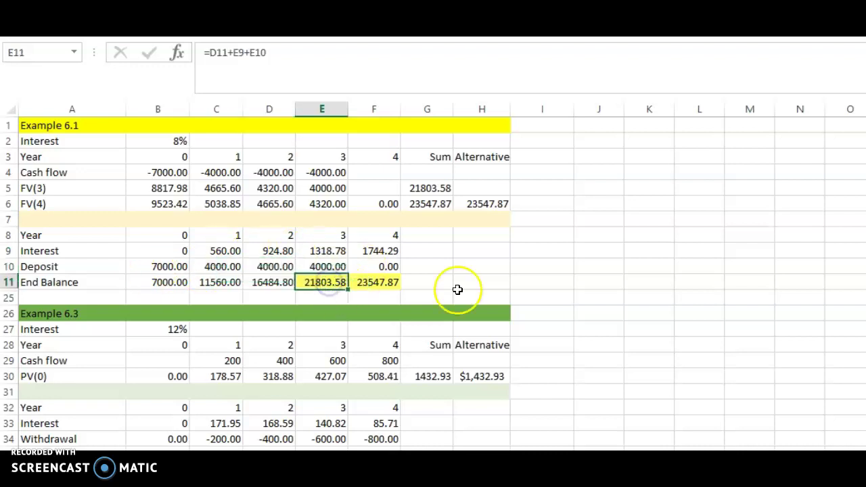
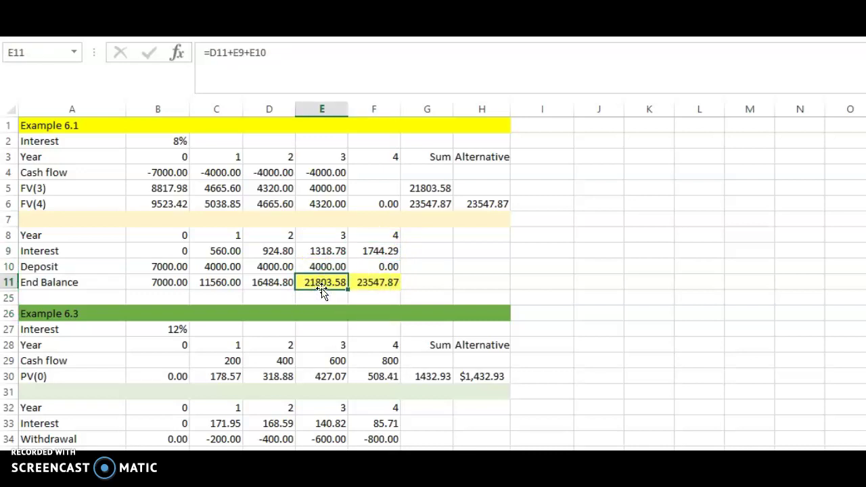
# Examine how the year 3 end balance in E11 feeds the year 4 interest in F9 and end balance in F11.
pyautogui.click(377, 249)
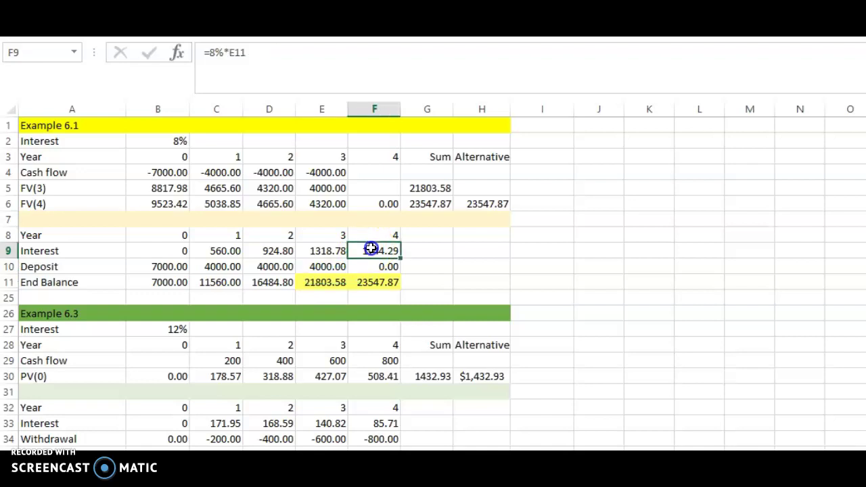
pyautogui.click(322, 283)
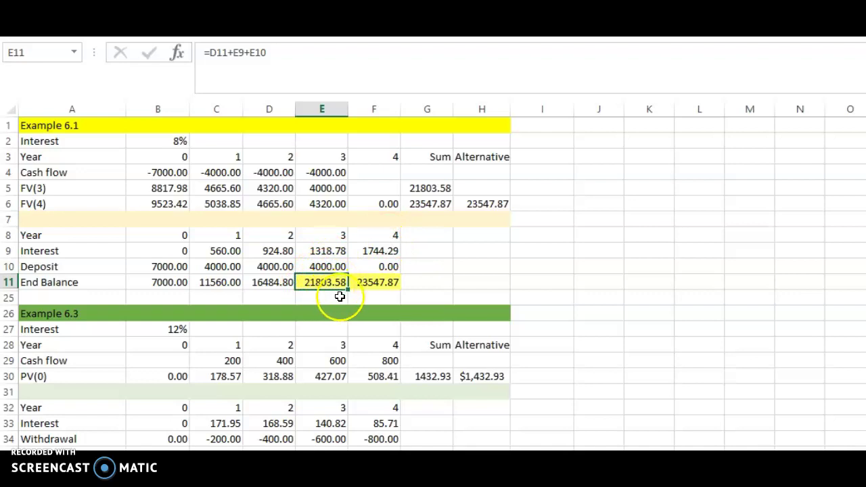
pyautogui.click(387, 251)
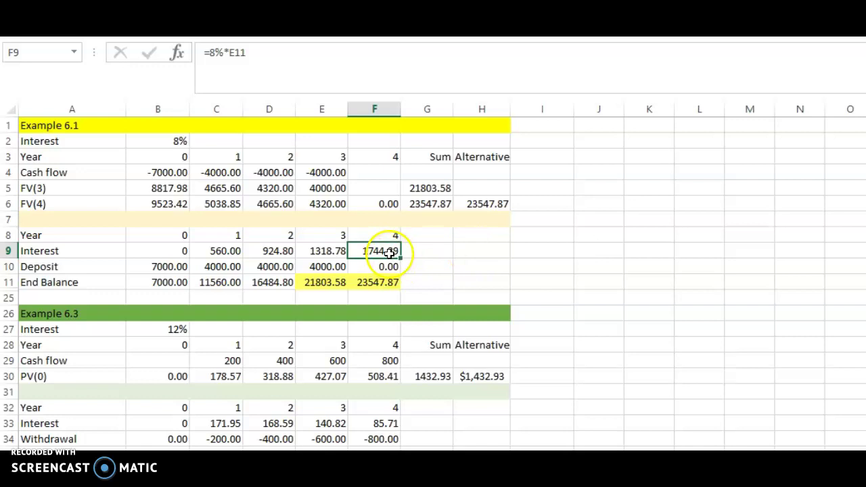
pyautogui.click(333, 284)
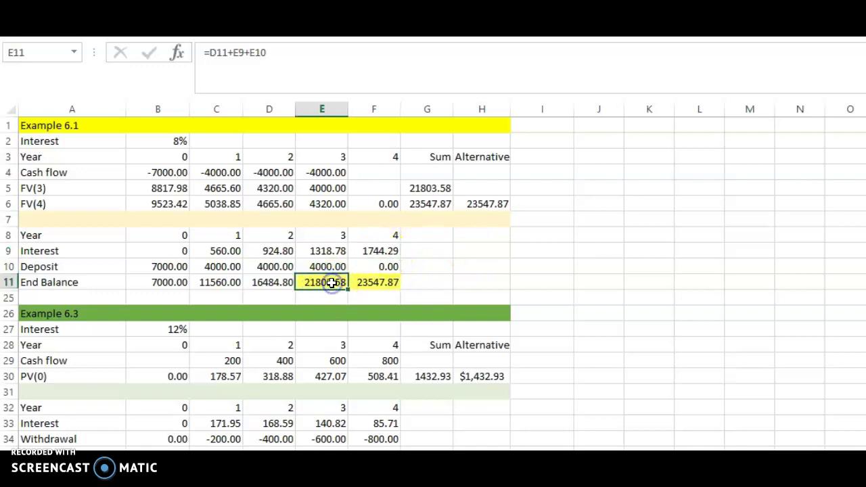
pyautogui.click(373, 252)
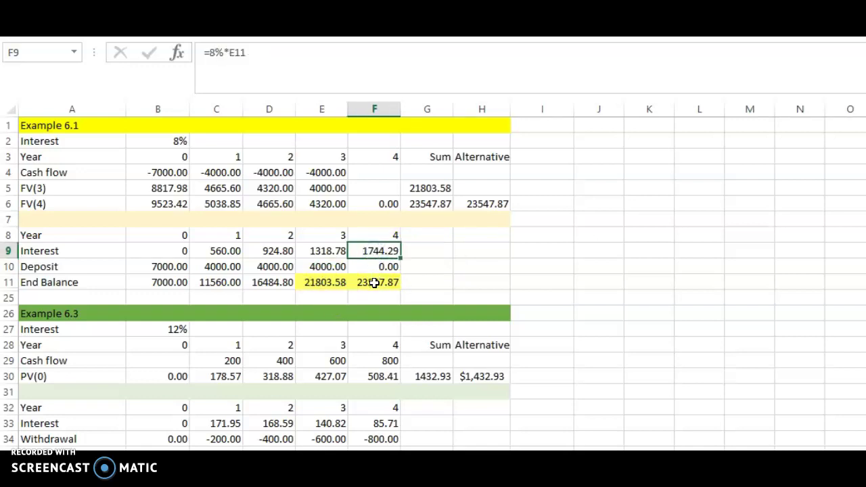
pyautogui.click(375, 283)
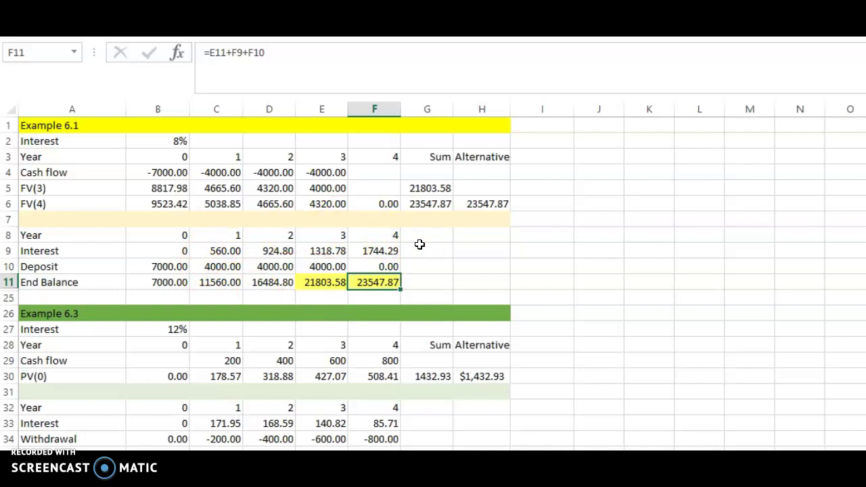
# Highlight the whole balance schedule in A8:F11 and inspect the year 4 interest formula in F9.
pyautogui.click(34, 233)
pyautogui.moveTo(34, 233)
pyautogui.mouseDown()
pyautogui.moveTo(234, 251)
pyautogui.moveTo(385, 248)
pyautogui.moveTo(384, 283)
pyautogui.mouseUp()
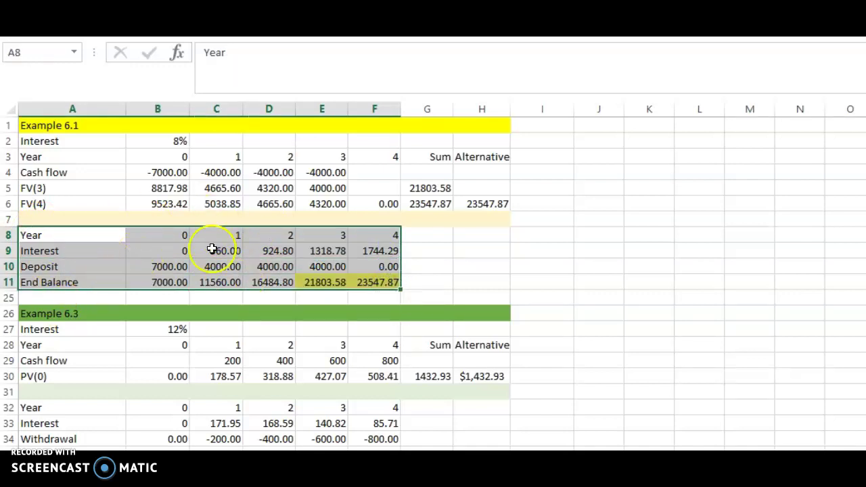
pyautogui.click(394, 251)
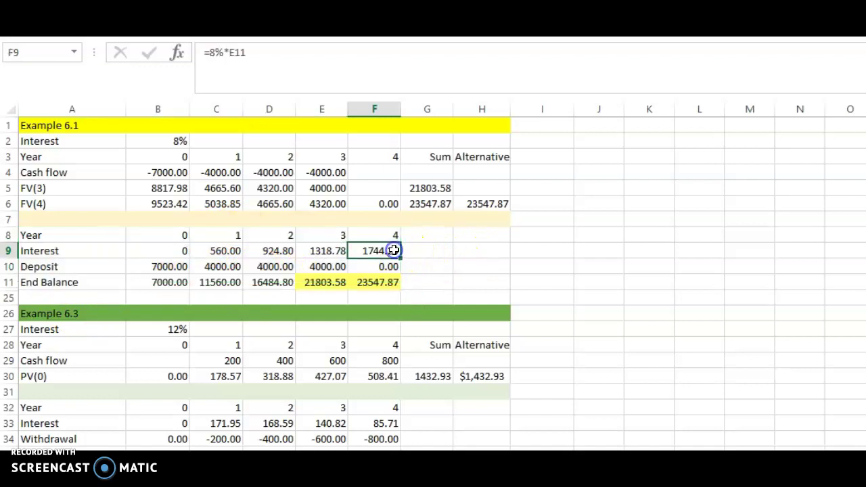
# Step through the end balance formulas for years 0 to 4 in B11:F11.
pyautogui.click(181, 283)
pyautogui.press('Right')
pyautogui.press('Right')
pyautogui.press('Right')
pyautogui.press('Right')
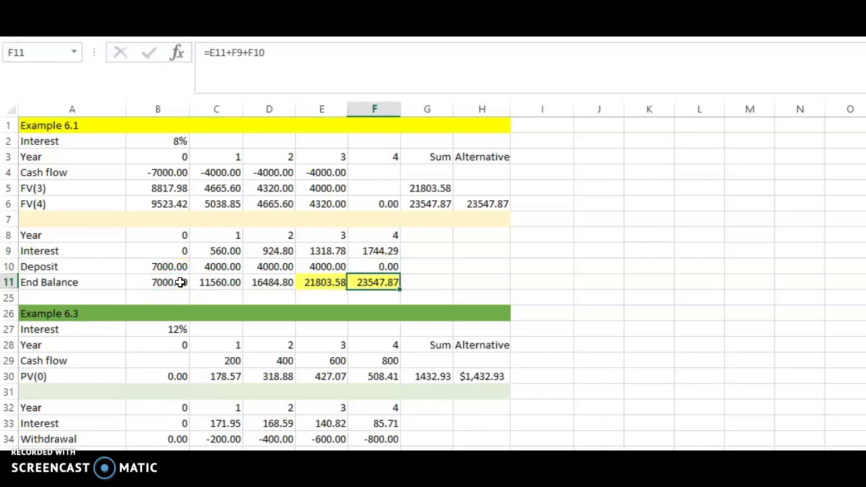
# Step through the interest formulas for years 1 to 4 in C9:F9.
pyautogui.click(223, 251)
pyautogui.press('Right')
pyautogui.press('Right')
pyautogui.press('Right')
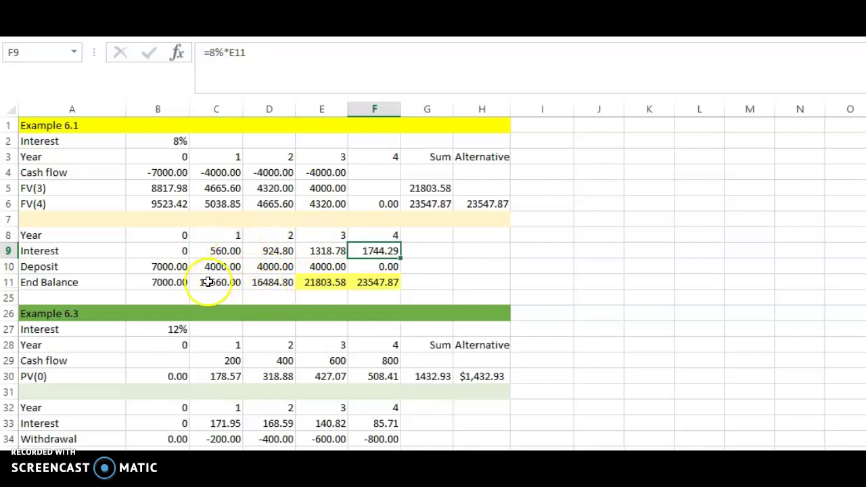
# Review the end balance formulas for years 0 to 2 in B11:D11 and the deposit formulas for years 1 to 3 in C10:E10.
pyautogui.click(181, 283)
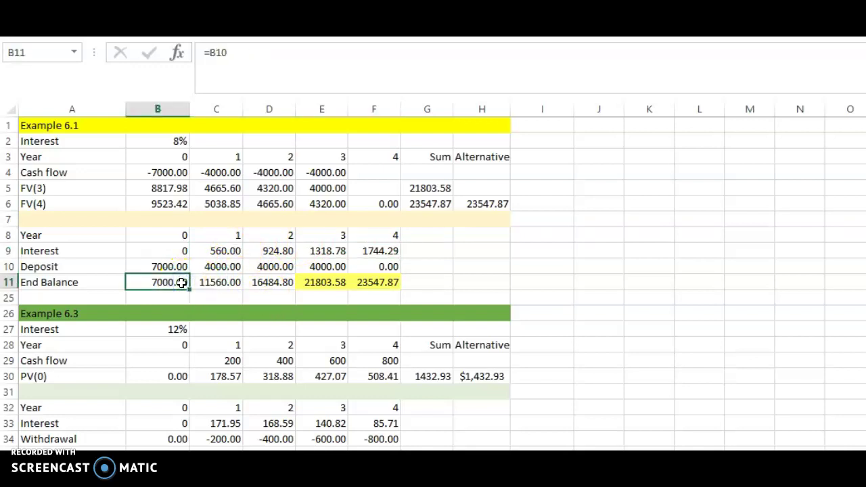
pyautogui.press('Right')
pyautogui.press('Right')
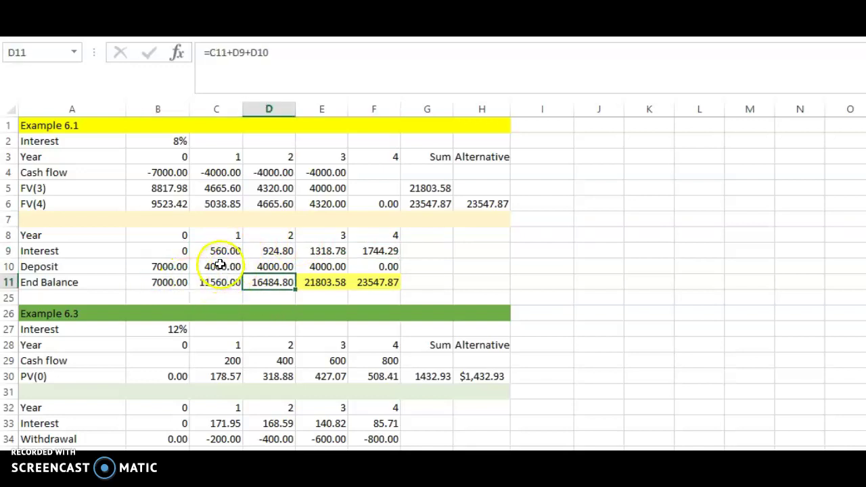
pyautogui.click(219, 265)
pyautogui.press('Right')
pyautogui.press('Right')
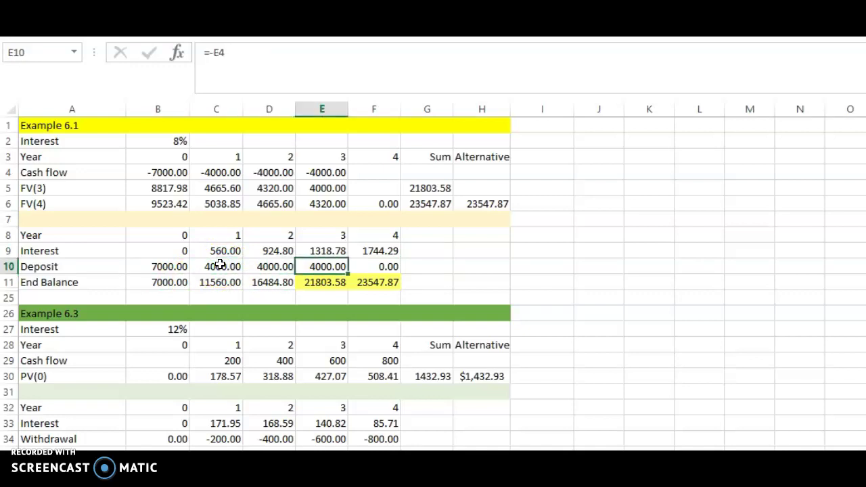
# Examine how the year 4 deposit in F10, interest in F9 and prior balance in E11 make up the end balance in F11.
pyautogui.click(368, 267)
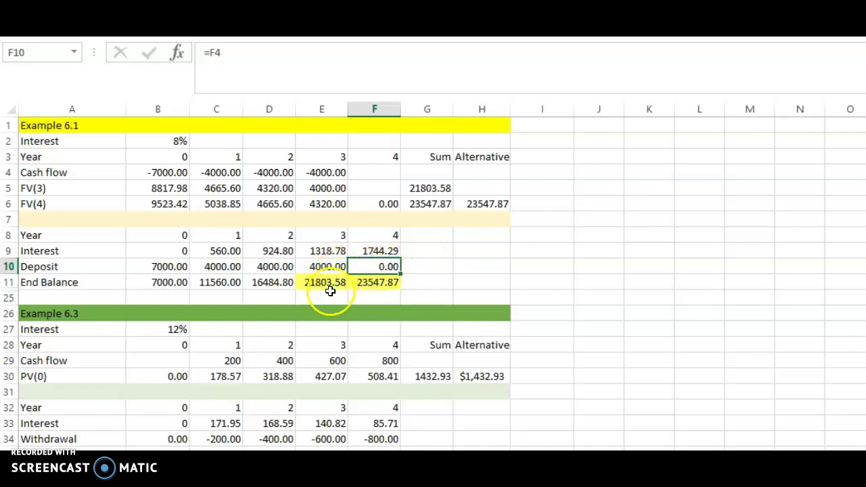
pyautogui.click(380, 252)
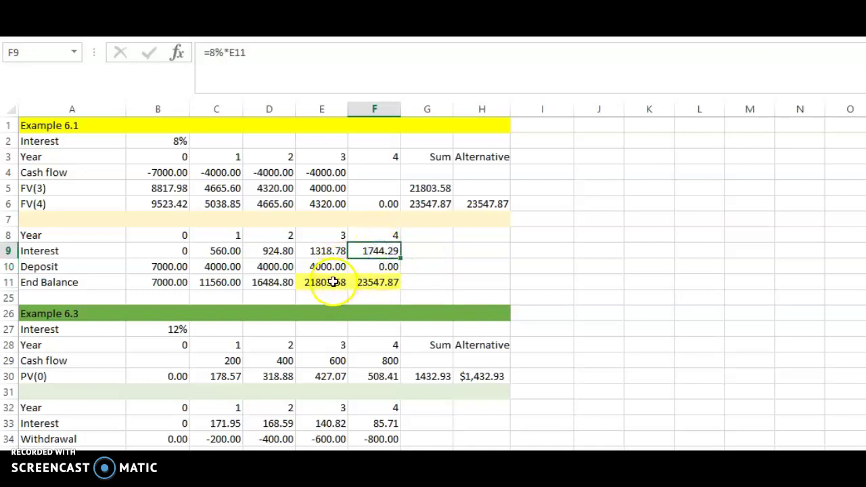
pyautogui.click(332, 282)
pyautogui.click(390, 251)
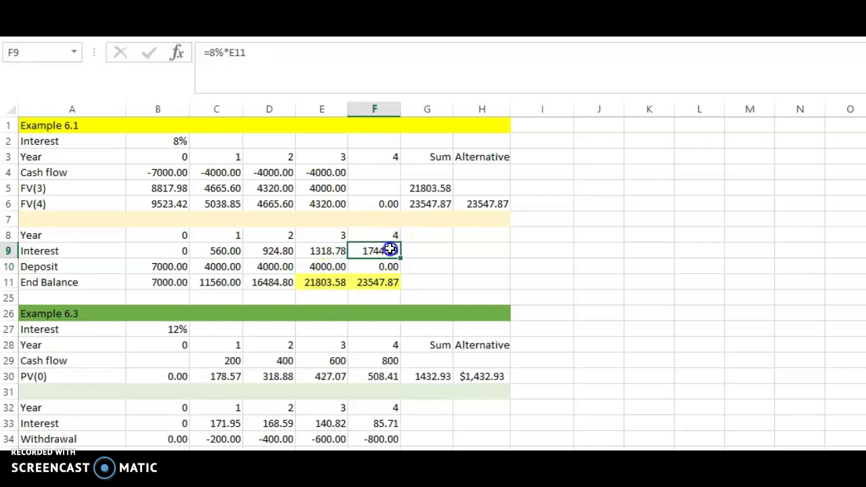
pyautogui.click(382, 283)
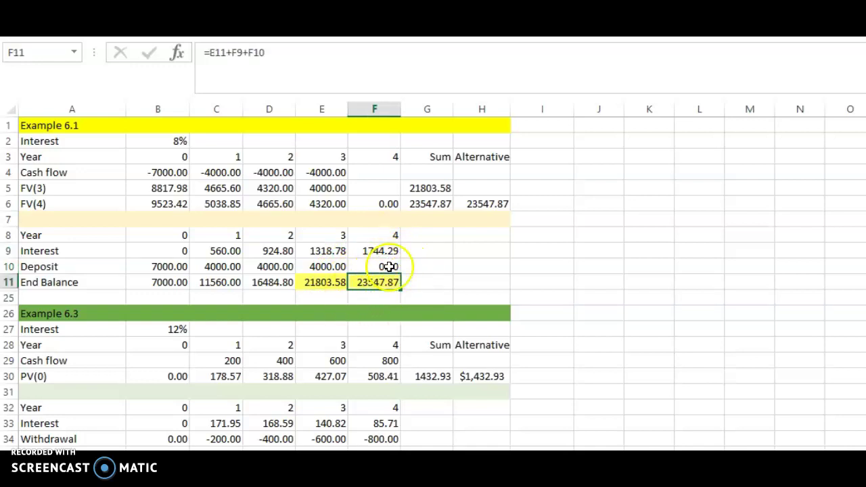